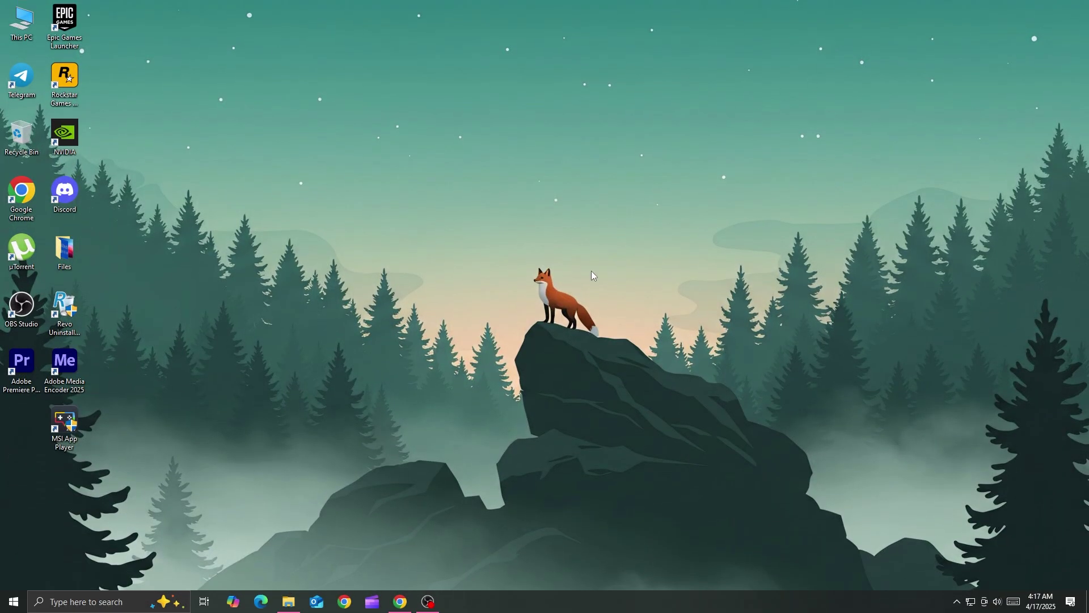
- Search Chrome for 'download pubg for pc' and start the BlueStacks PUBG MOBILE installer download
click(399, 602)
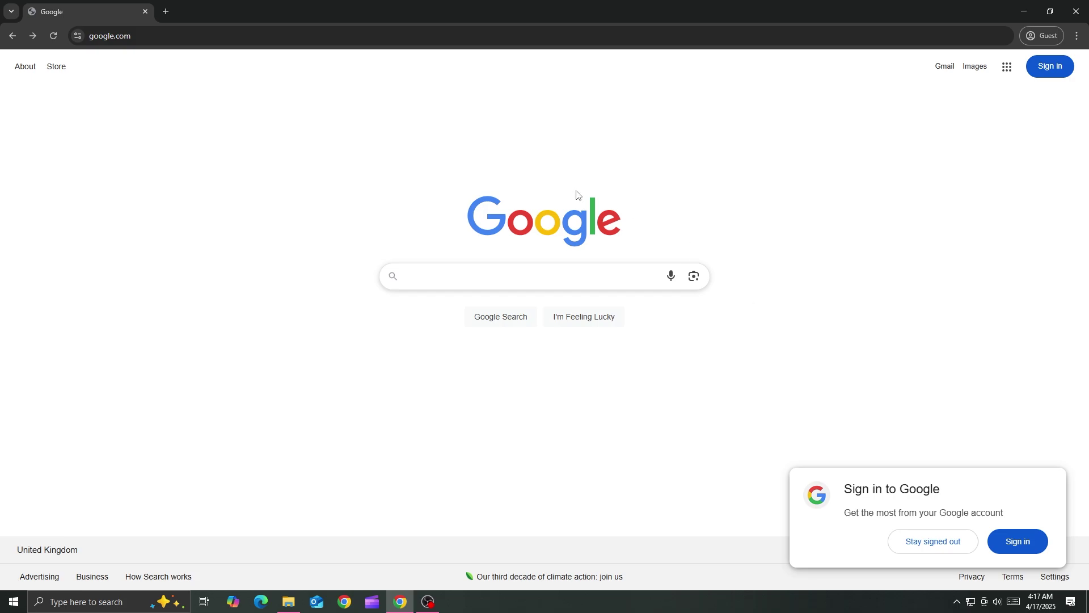
text(downl)
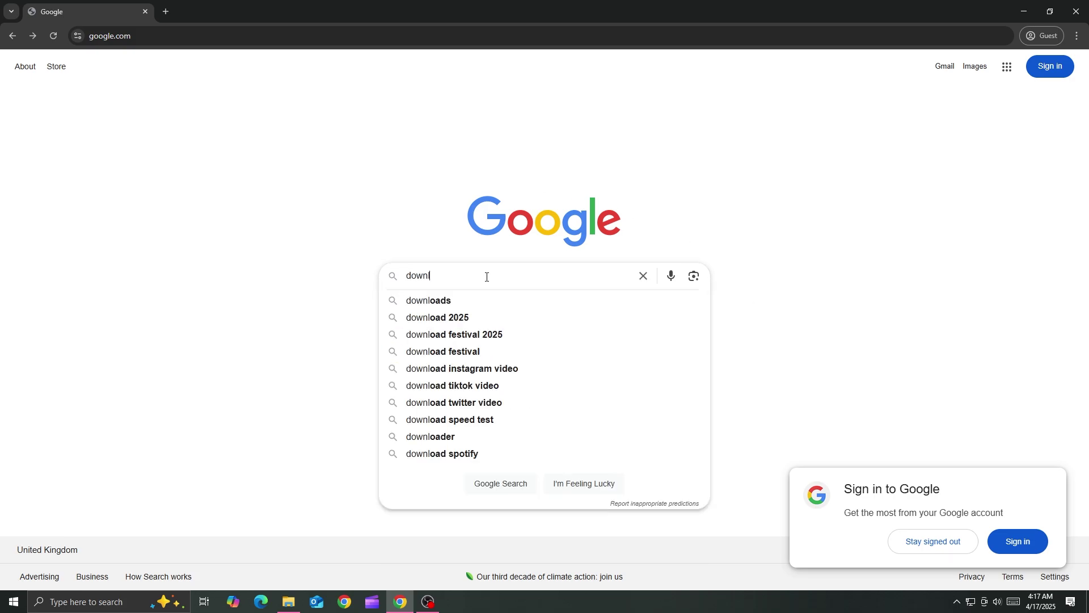
text(oad pubg ofr)
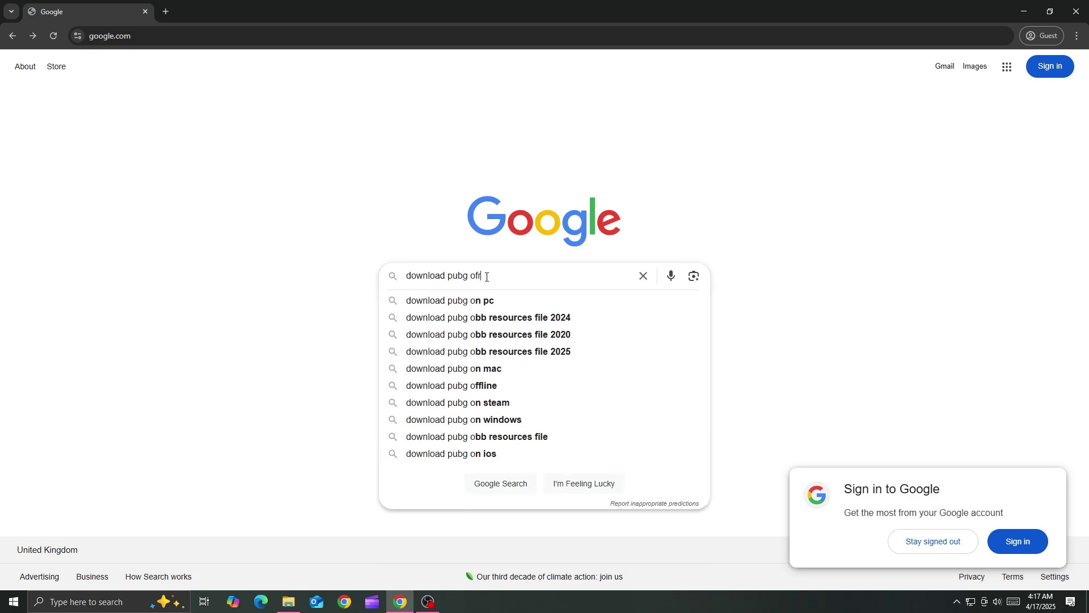
key(BackSpace)
key(BackSpace)
key(BackSpace)
text(for pc)
key(Return)
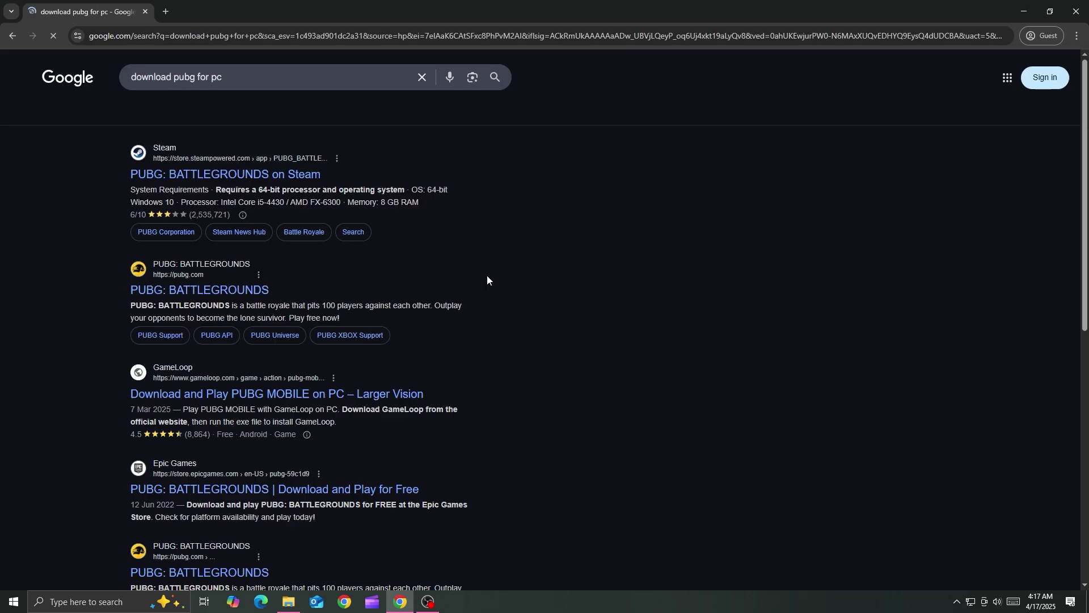
scroll(487, 275, down, 1)
scroll(491, 277, down, 2)
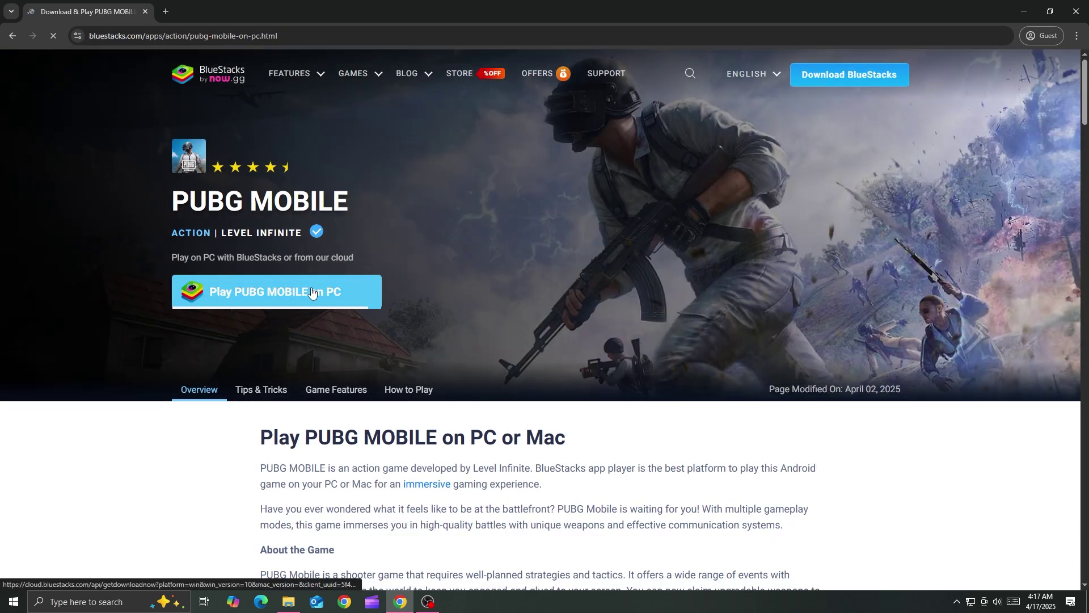
click(312, 291)
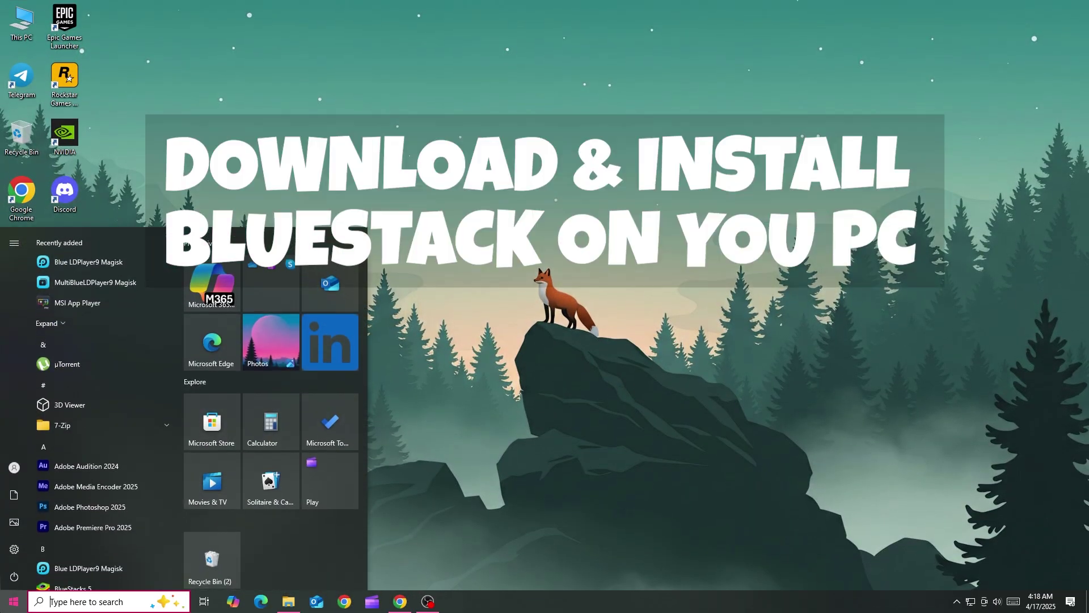
- Start BlueStacks 5, dismiss the Update Available notice, and open Play Store from System apps
click(77, 589)
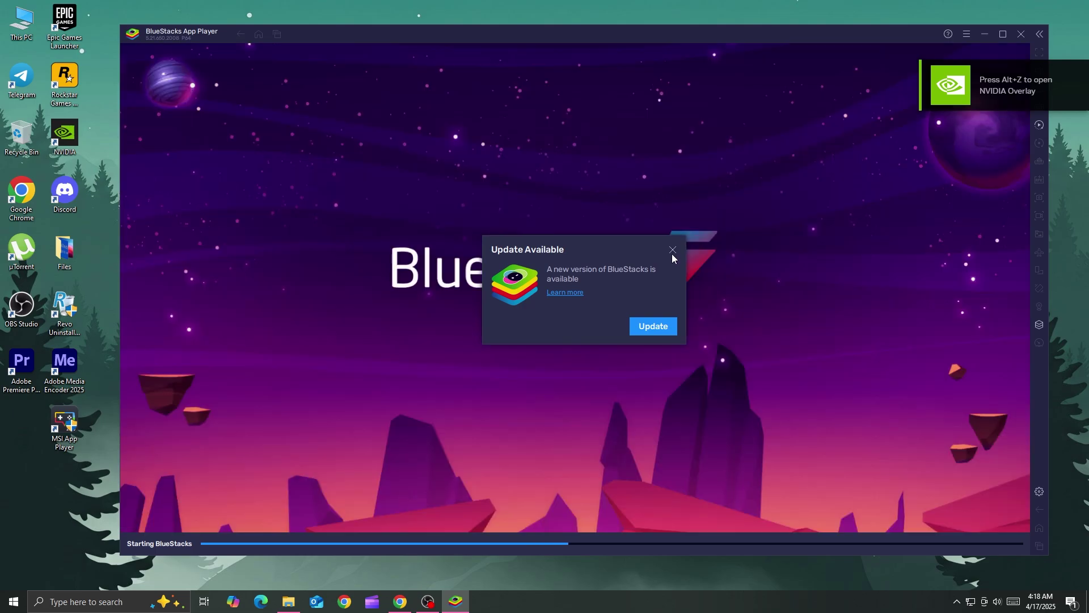
click(672, 249)
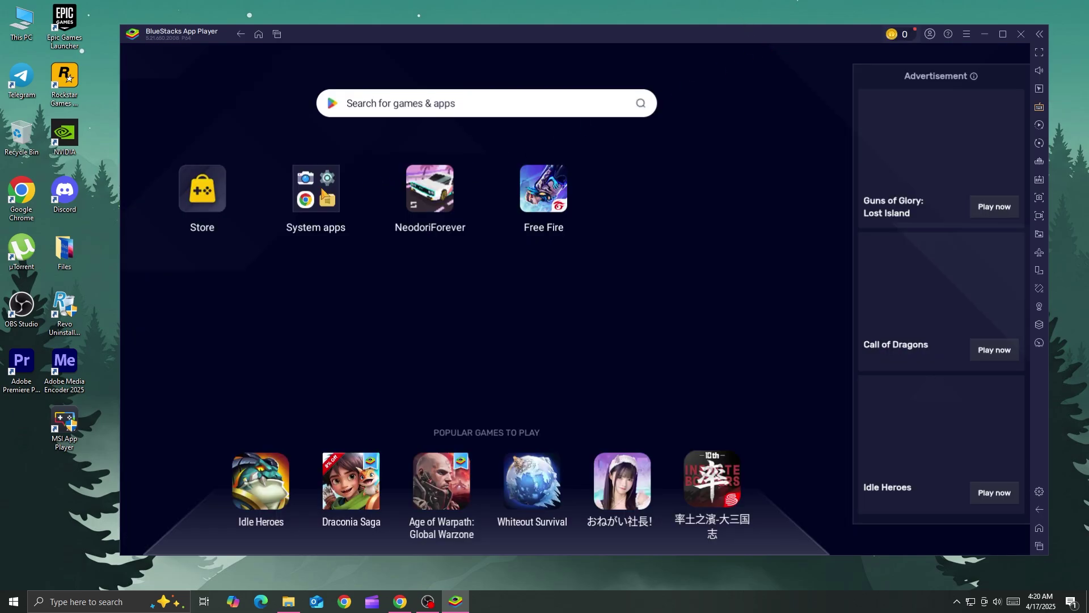
click(326, 181)
key(Escape)
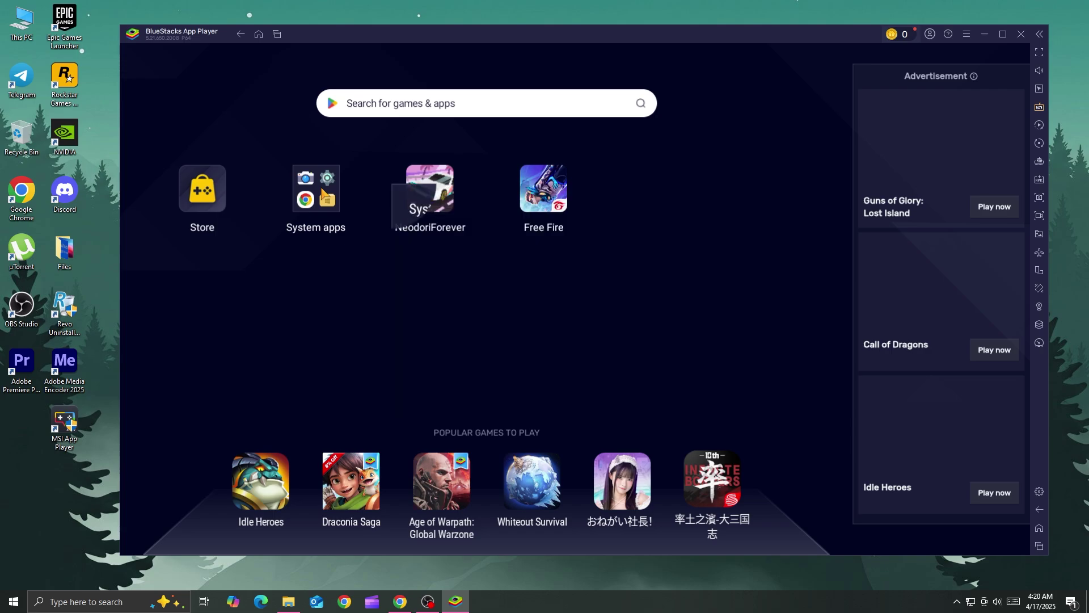
click(653, 253)
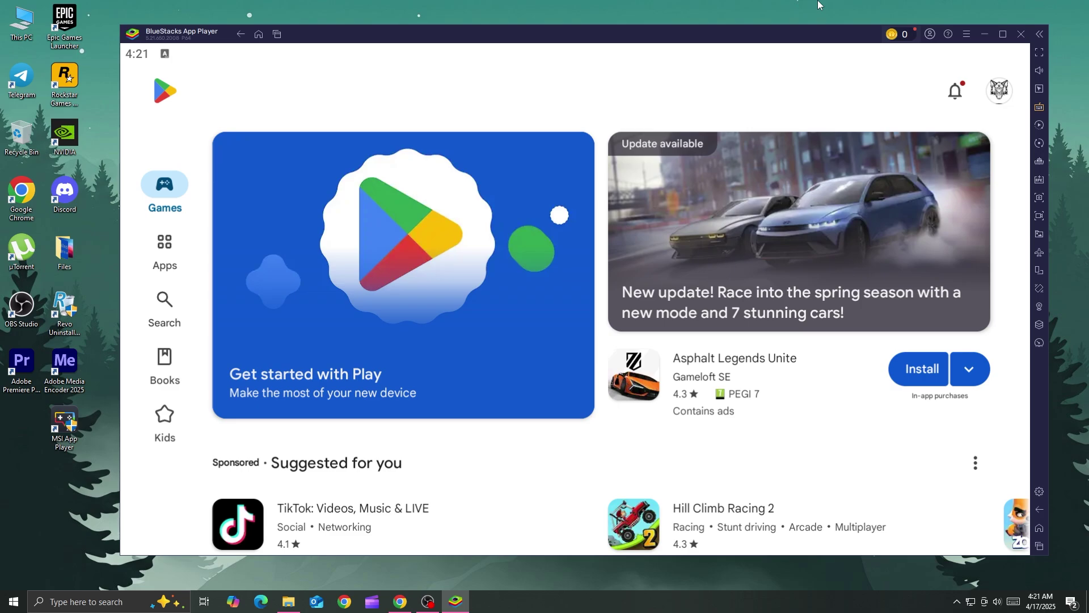
- Search the Play Store for 'pubg' and install PUBG MOBILE
click(169, 308)
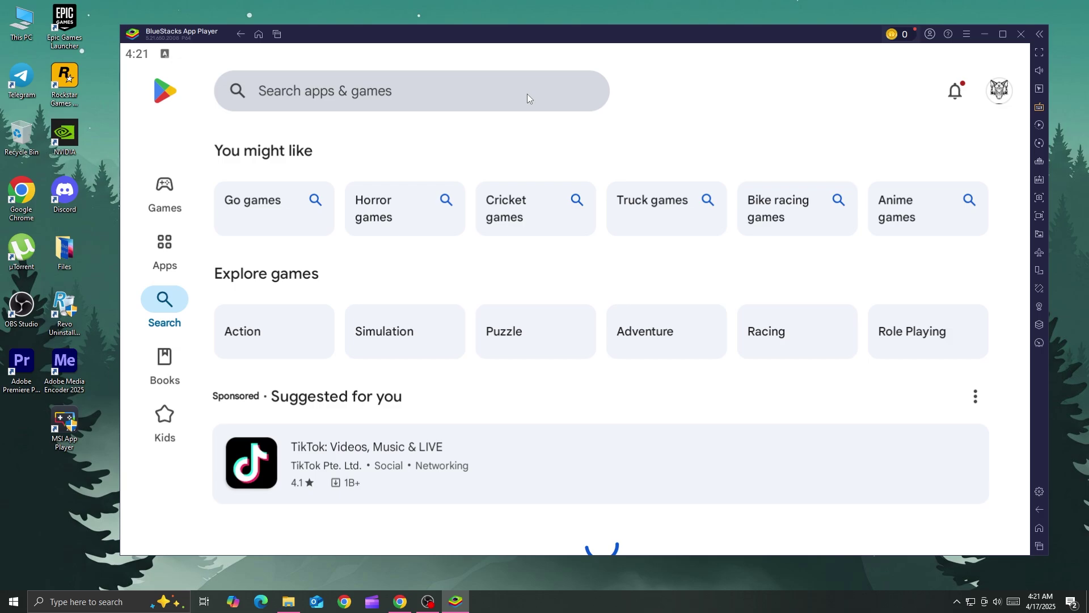
click(526, 94)
text(pubg)
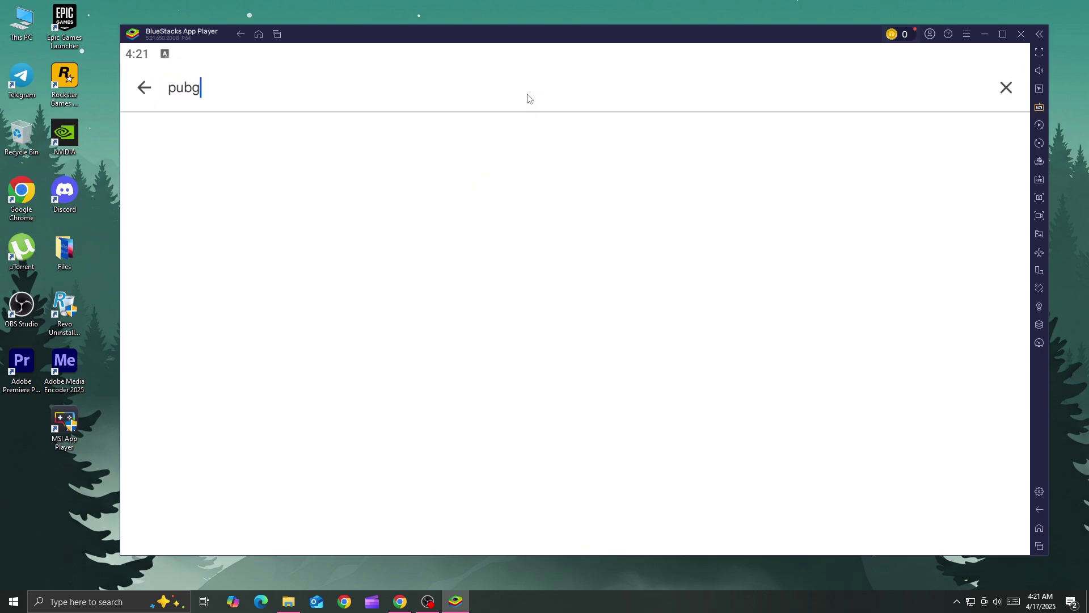
key(Return)
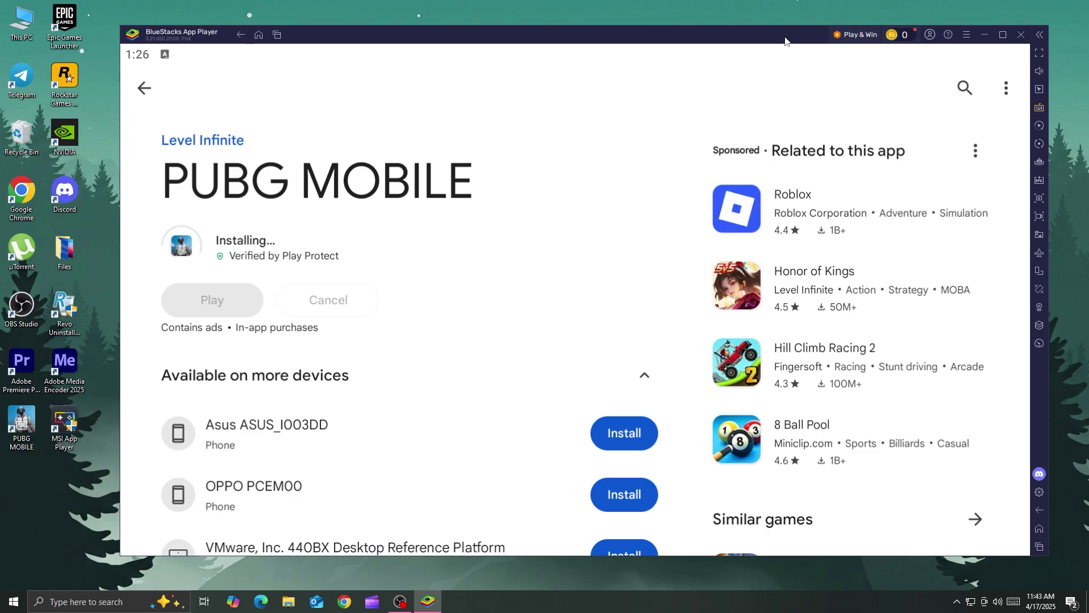
- Minimize BlueStacks, move the PUBG MOBILE shortcut to the upper middle, and Open it
click(984, 34)
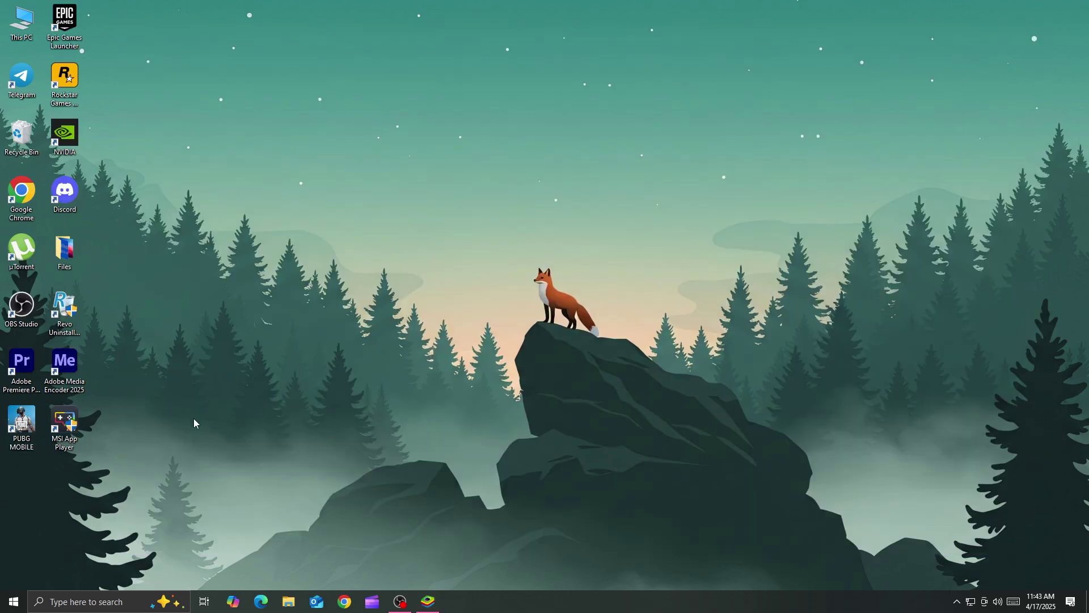
drag(21, 423, 581, 142)
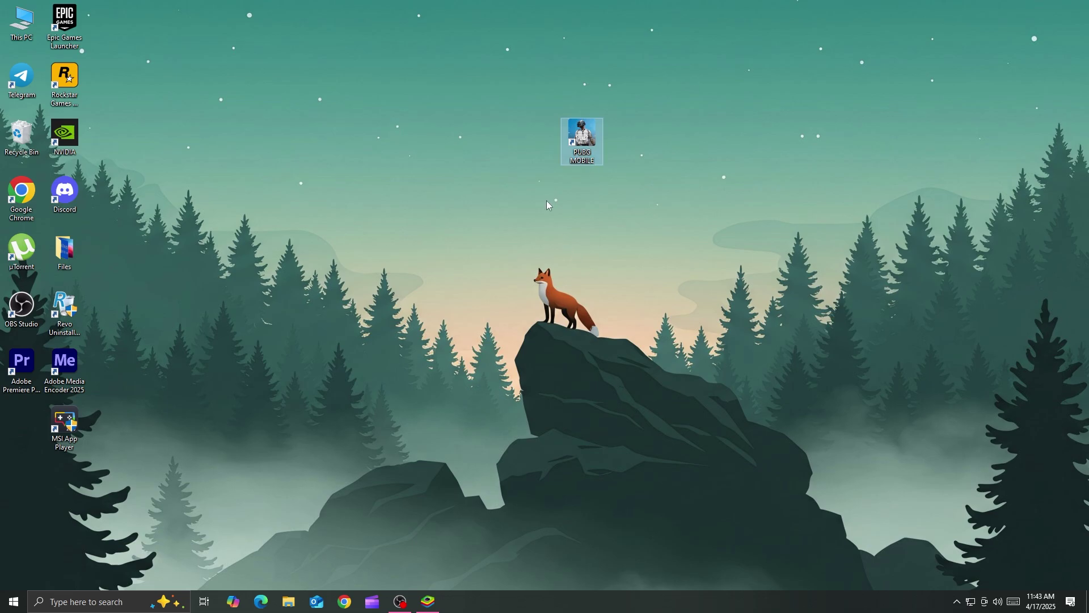
right_click(587, 136)
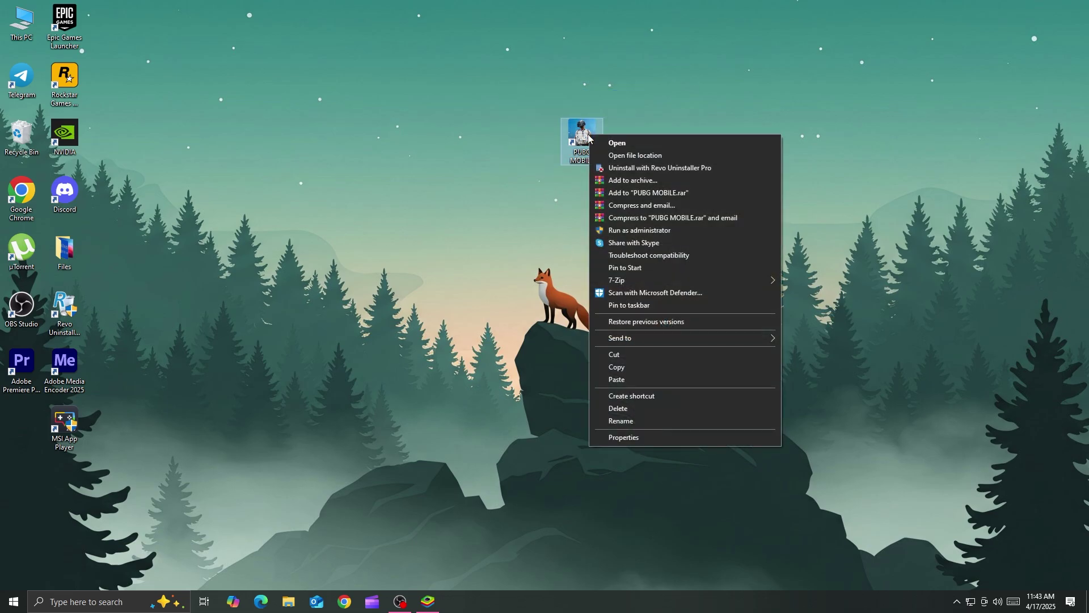
click(630, 143)
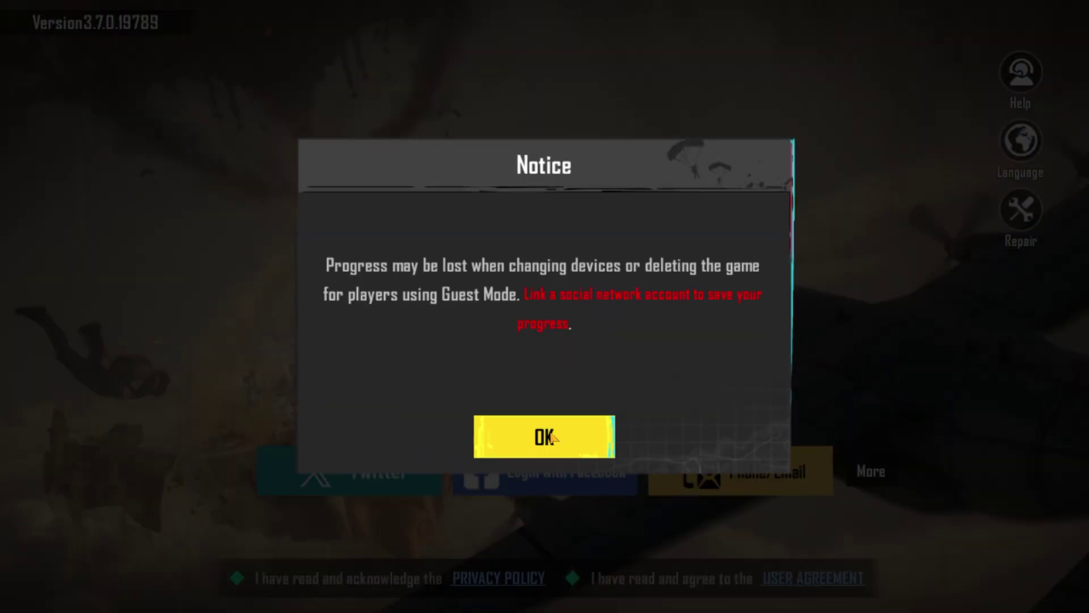
- Dismiss the PUBG MOBILE notice to continue to login and the match
click(554, 438)
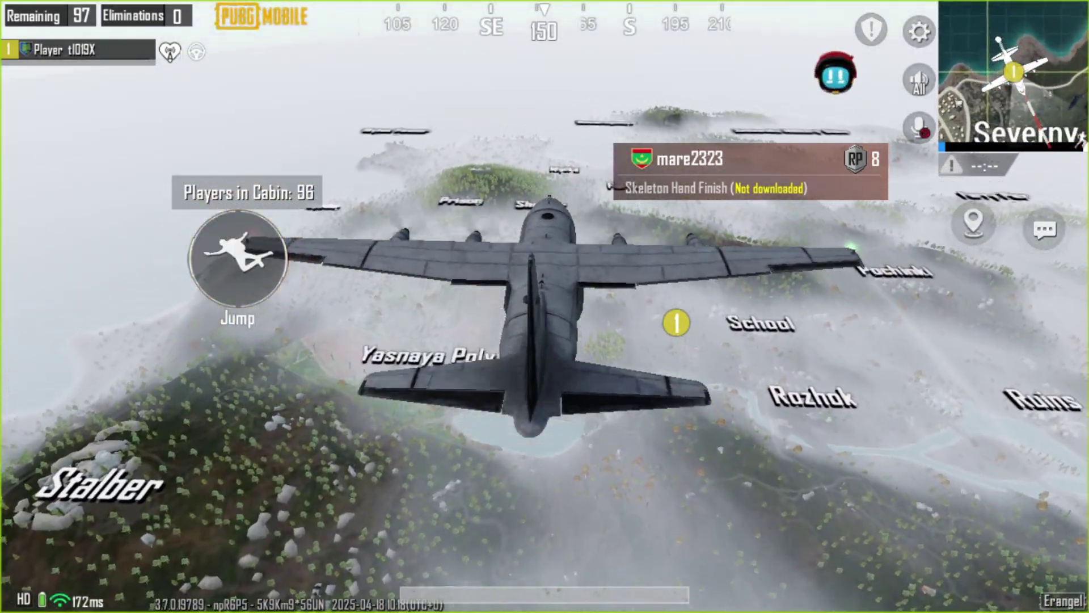
- Jump from the plane and steer the freefall toward Severny
click(237, 255)
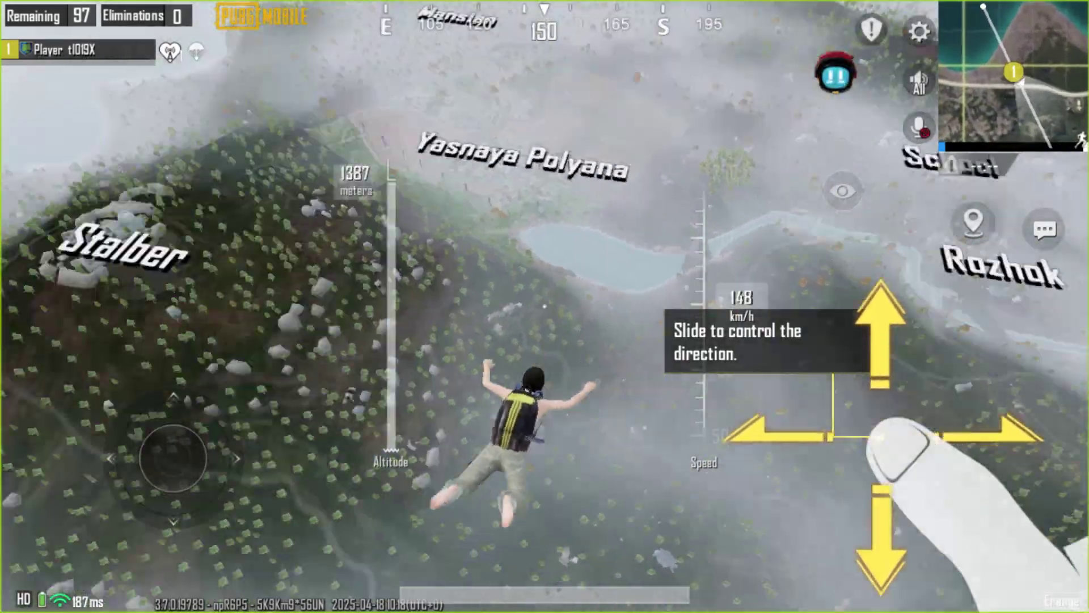
drag(173, 458, 172, 391)
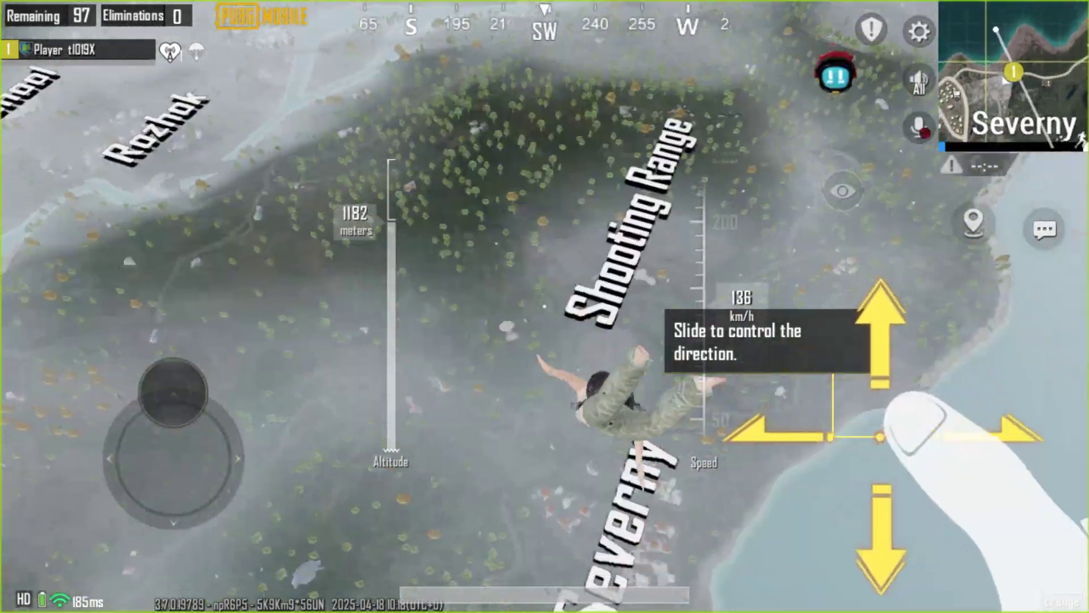
drag(545, 307, 341, 307)
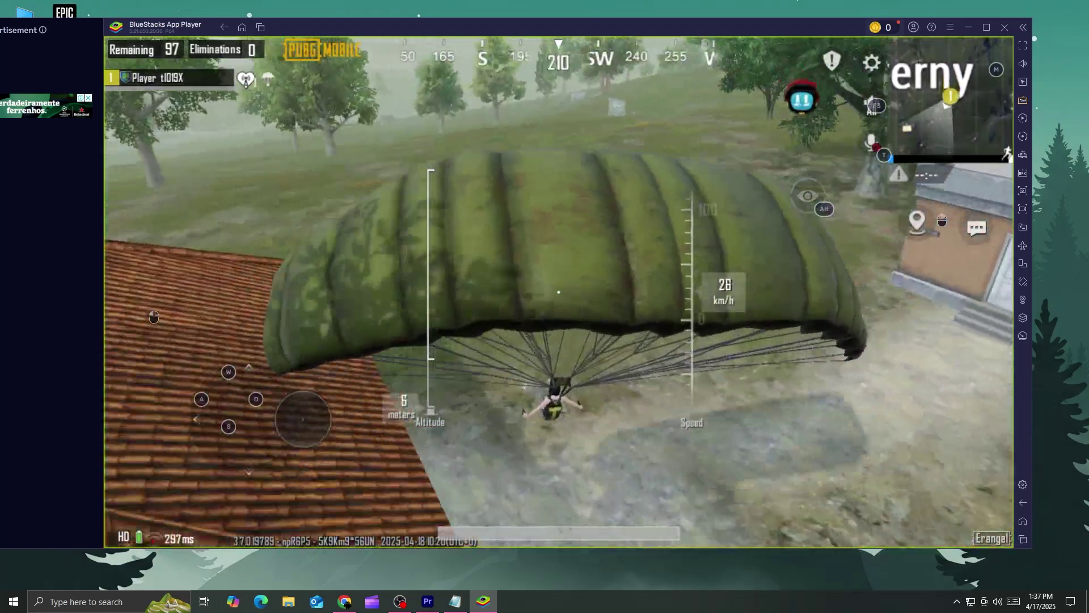
- Enter the nearby house and pick up the crossbow, bandages and bolts
key(w)
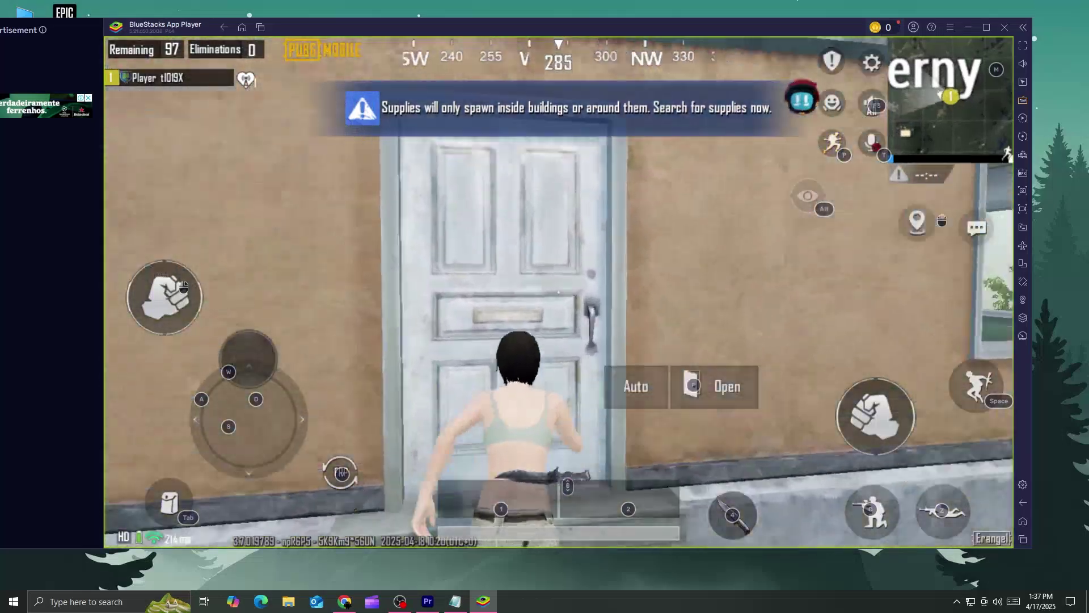
key(f)
key(w)
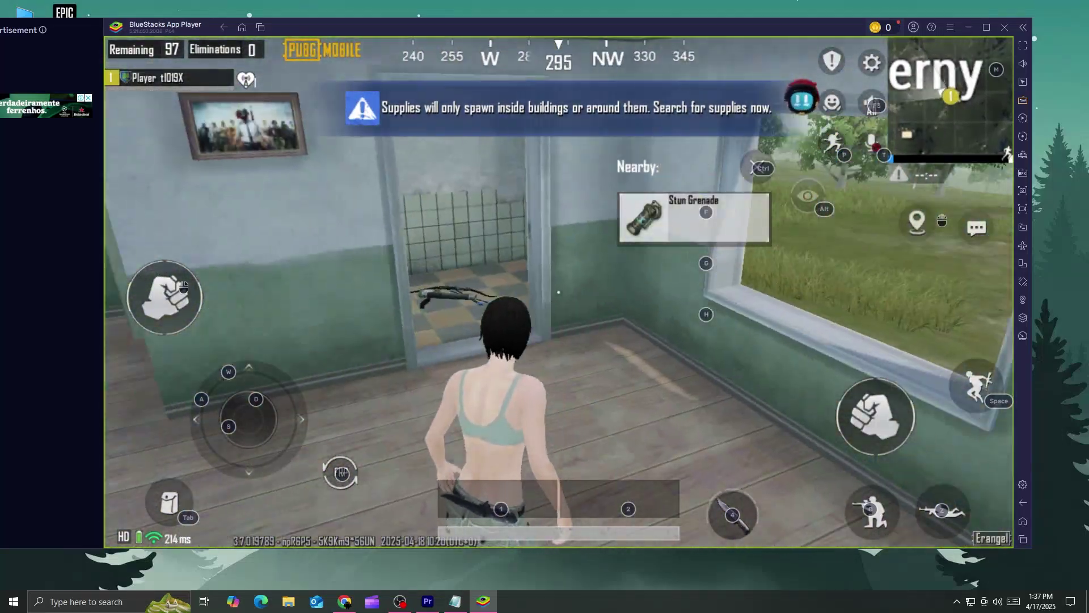
key(w)
key(f)
key(f)
key(w)
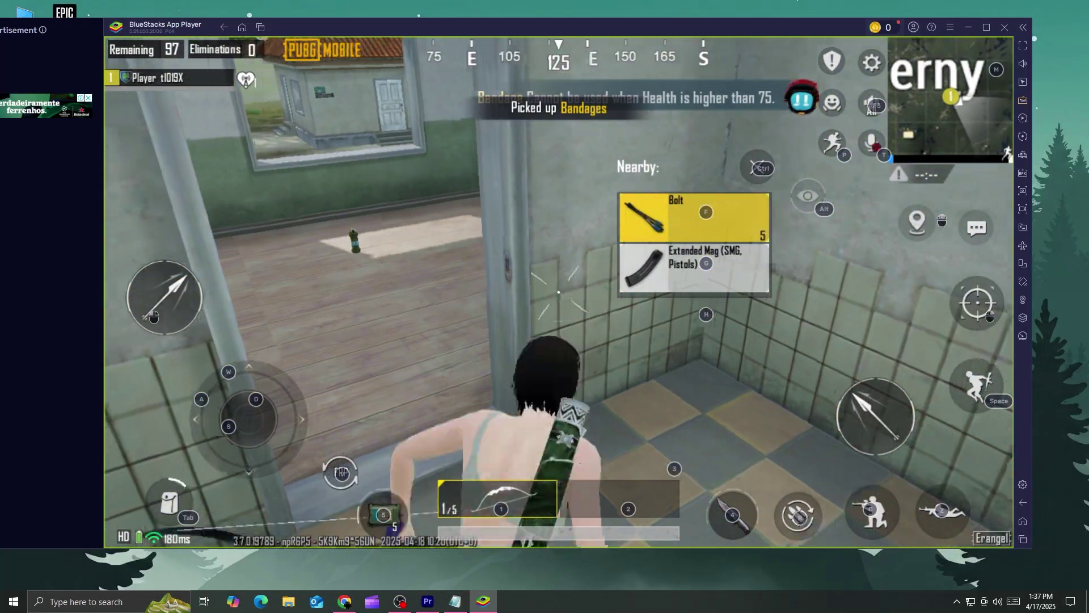
key(f)
key(w)
- Sprint through the next building and past the tree, opening fire on the enemy
key(w)
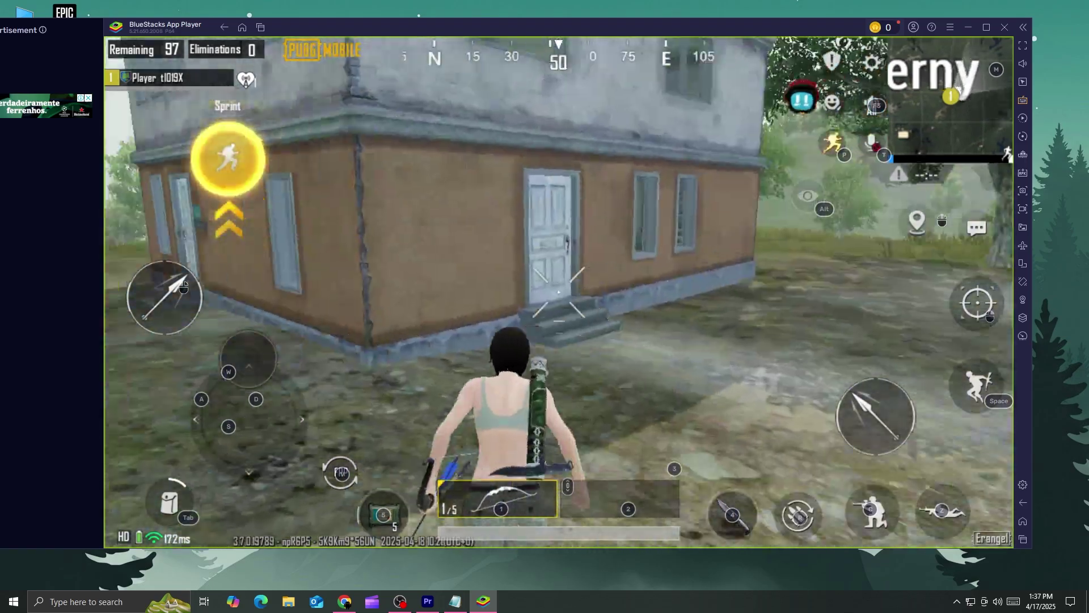
key(w)
key(f)
key(w)
key(w)
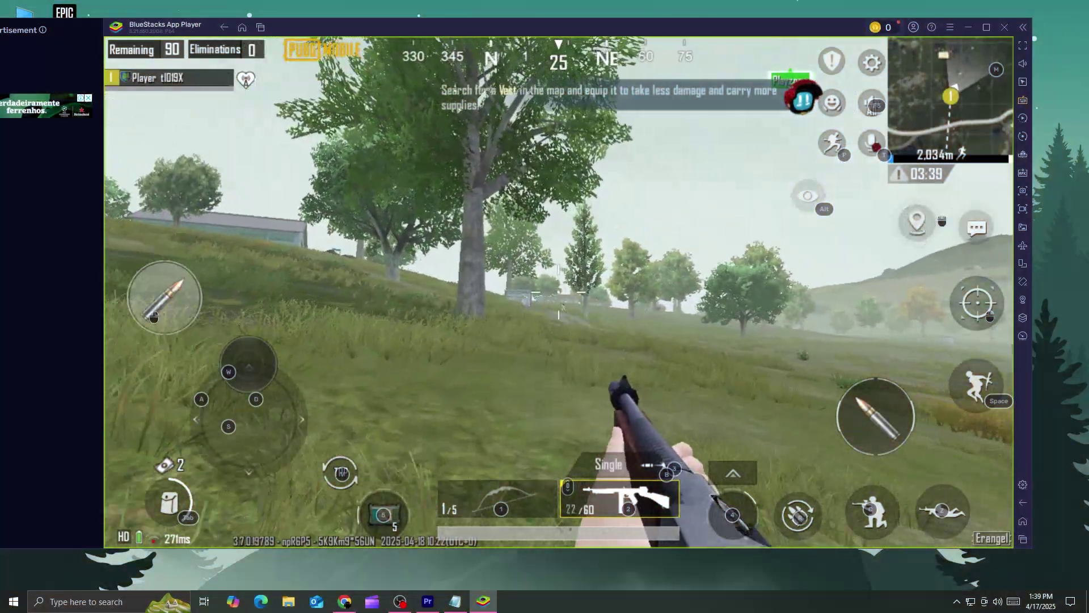
key(w)
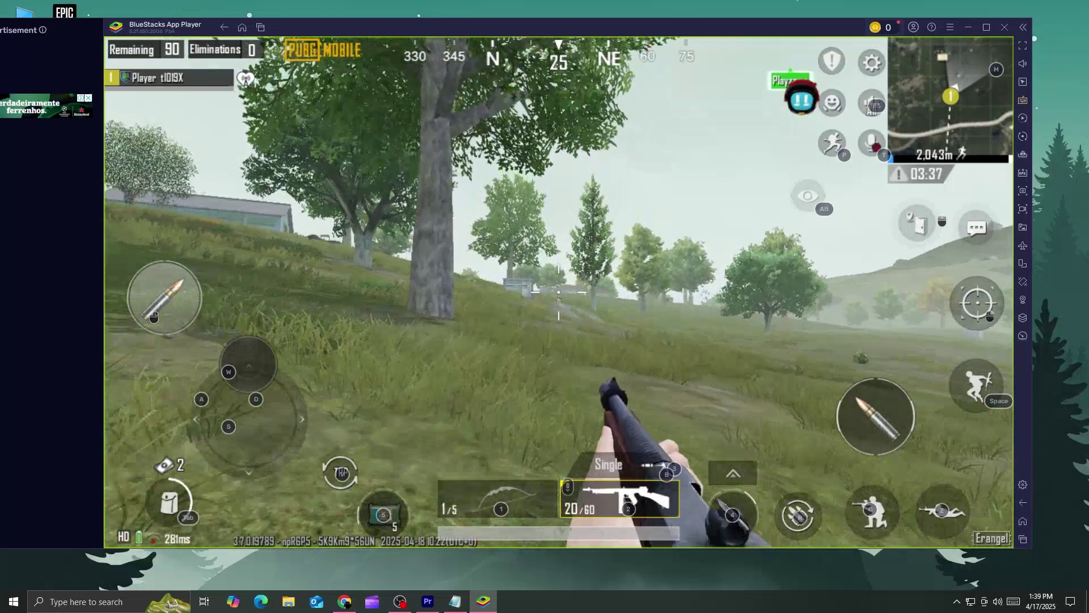
key(w)
click(559, 292)
click(558, 292)
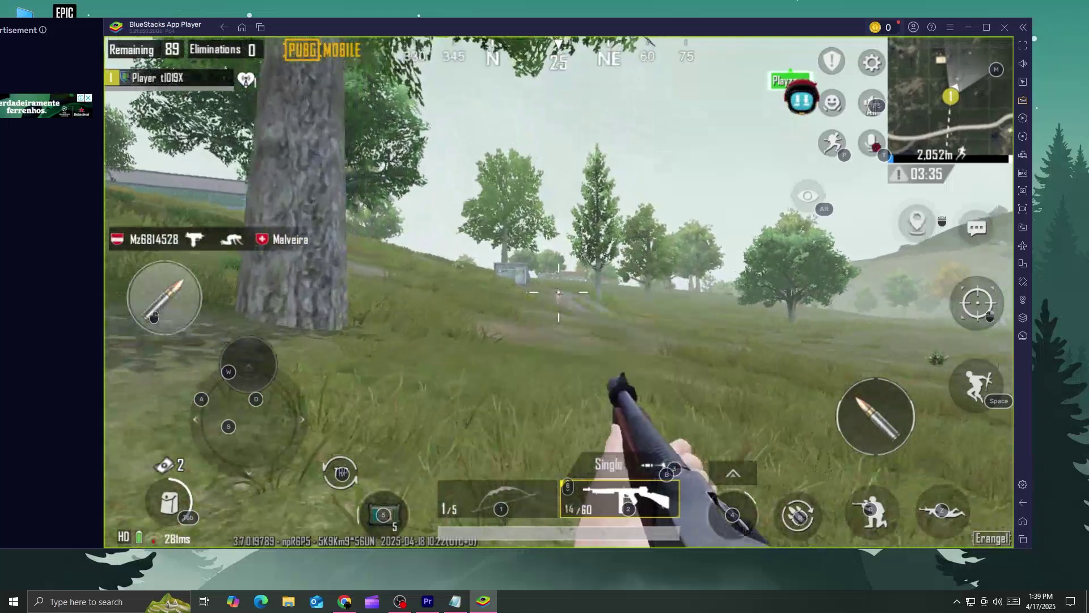
key(w)
click(559, 292)
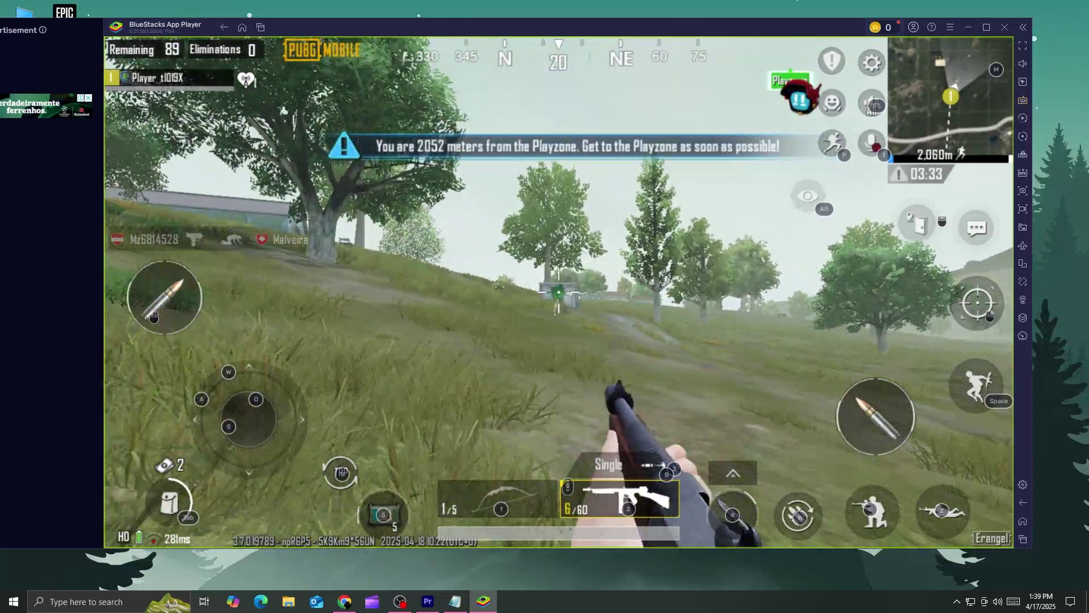
click(558, 292)
key(w)
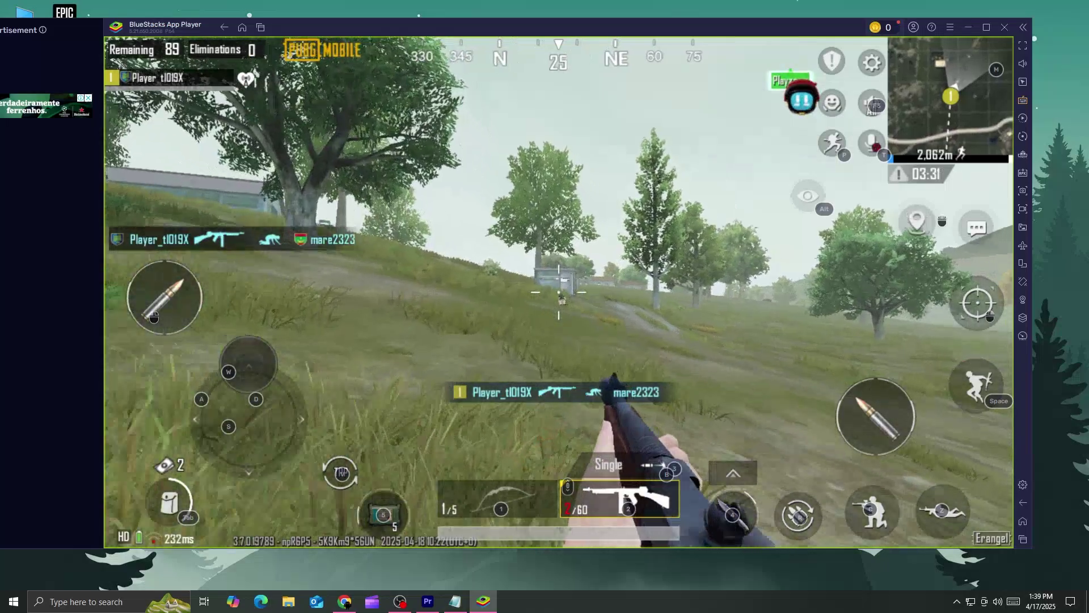
key(w)
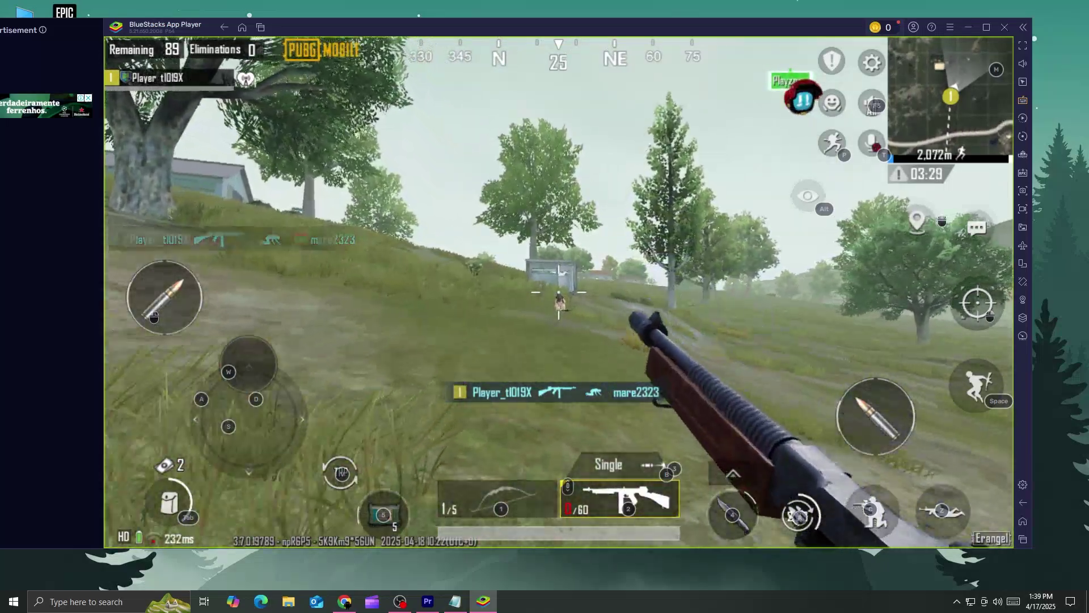
key(w)
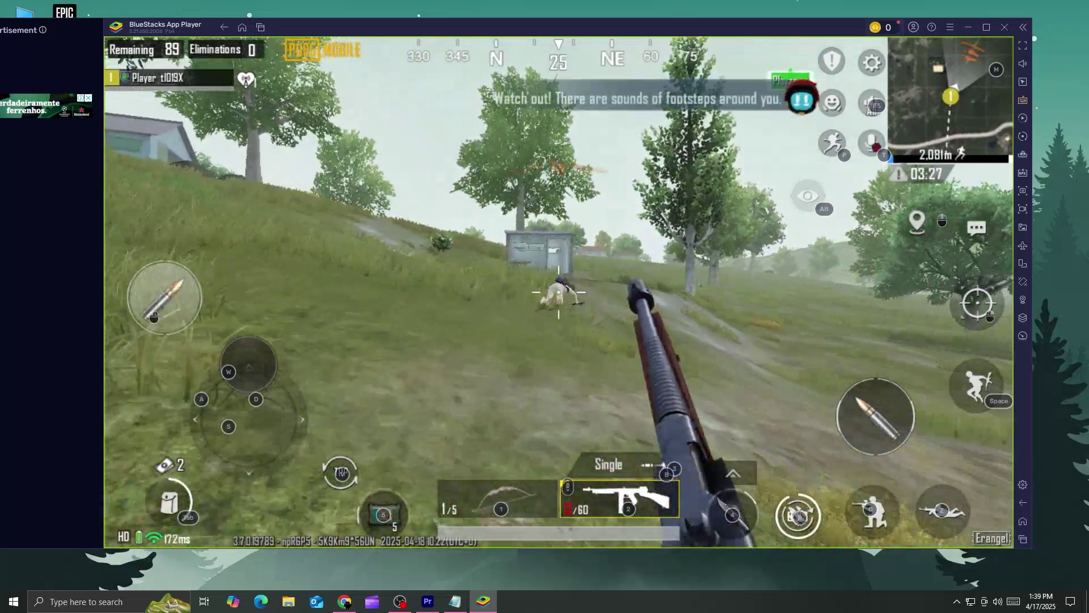
key(w)
click(558, 292)
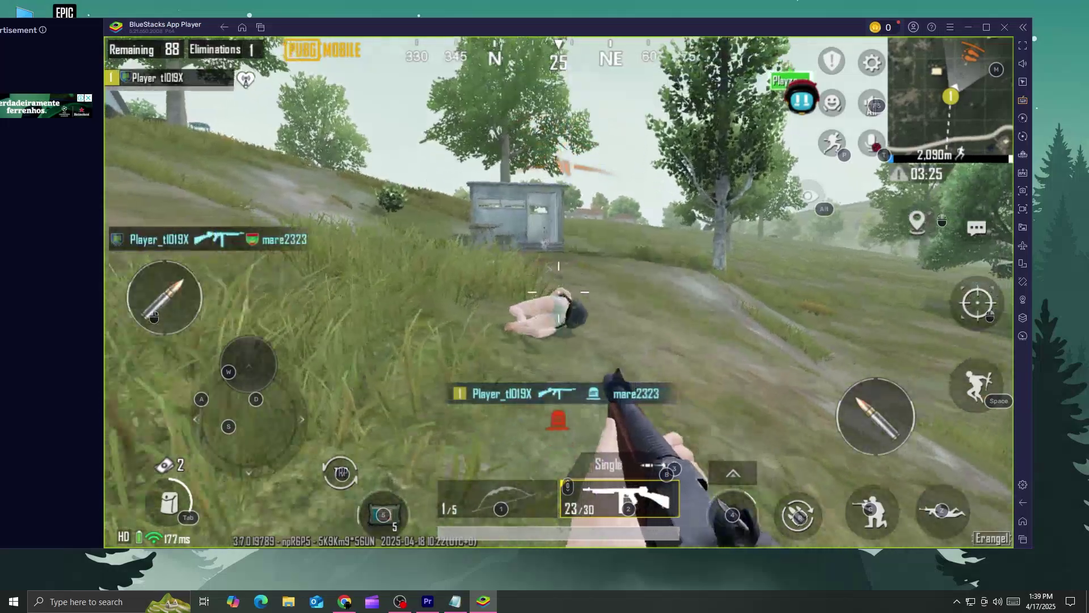
key(w)
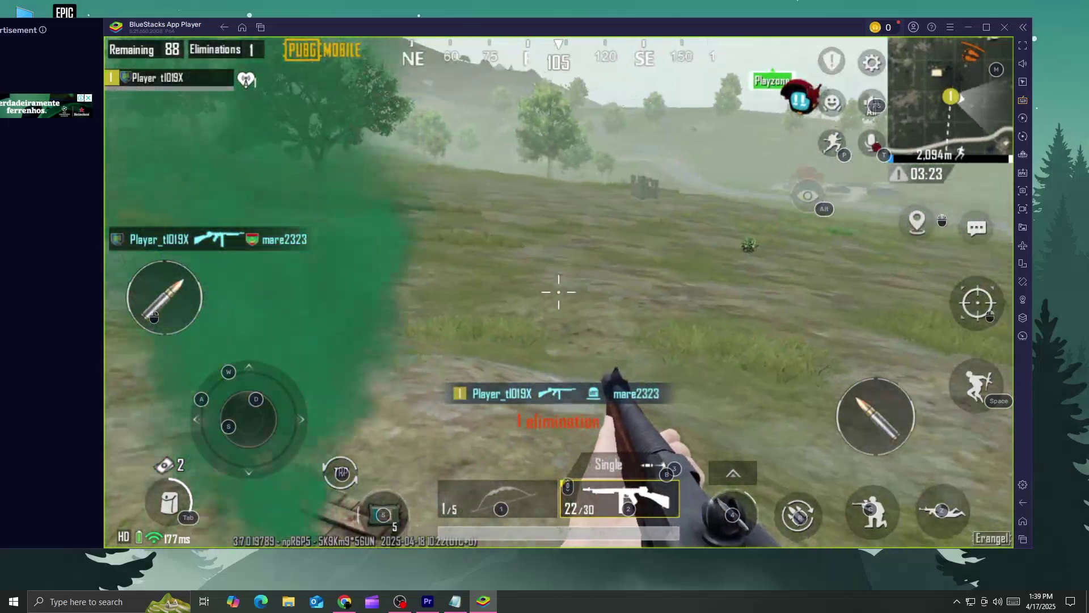